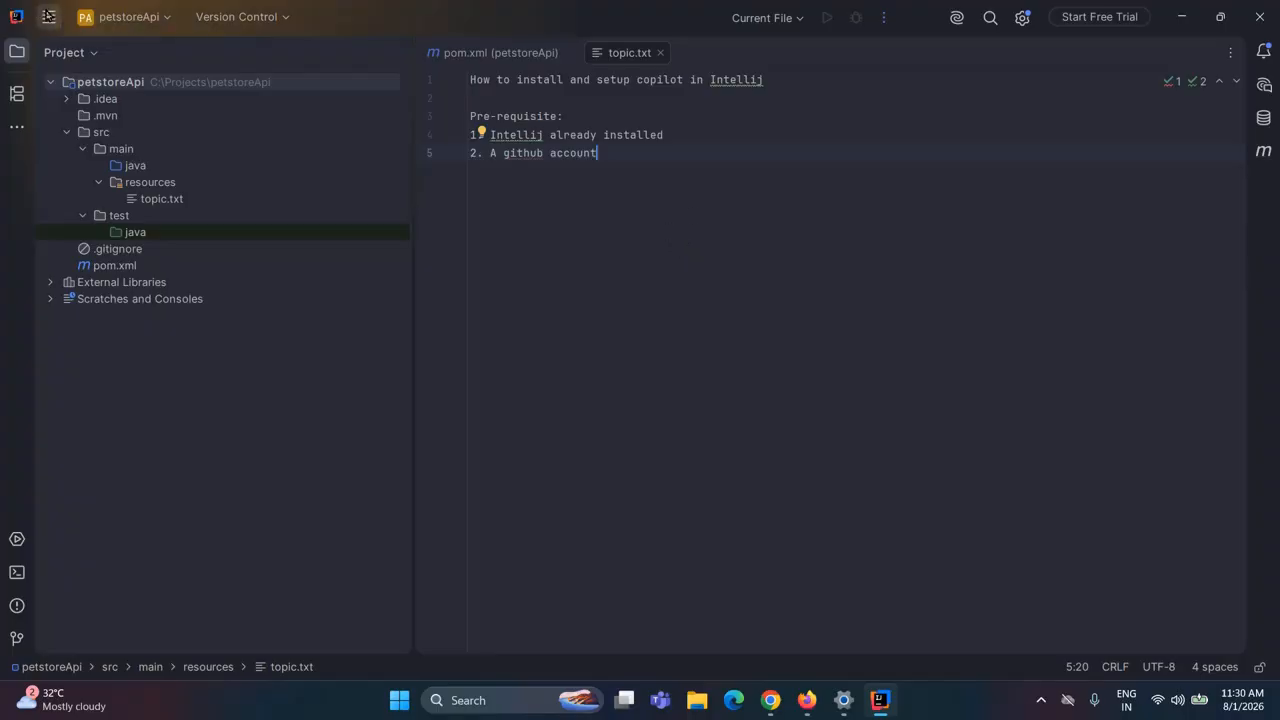
Open the plugin settings and search the Marketplace for "github copilo"
{"action": "left_click", "coordinate": [48, 16]}
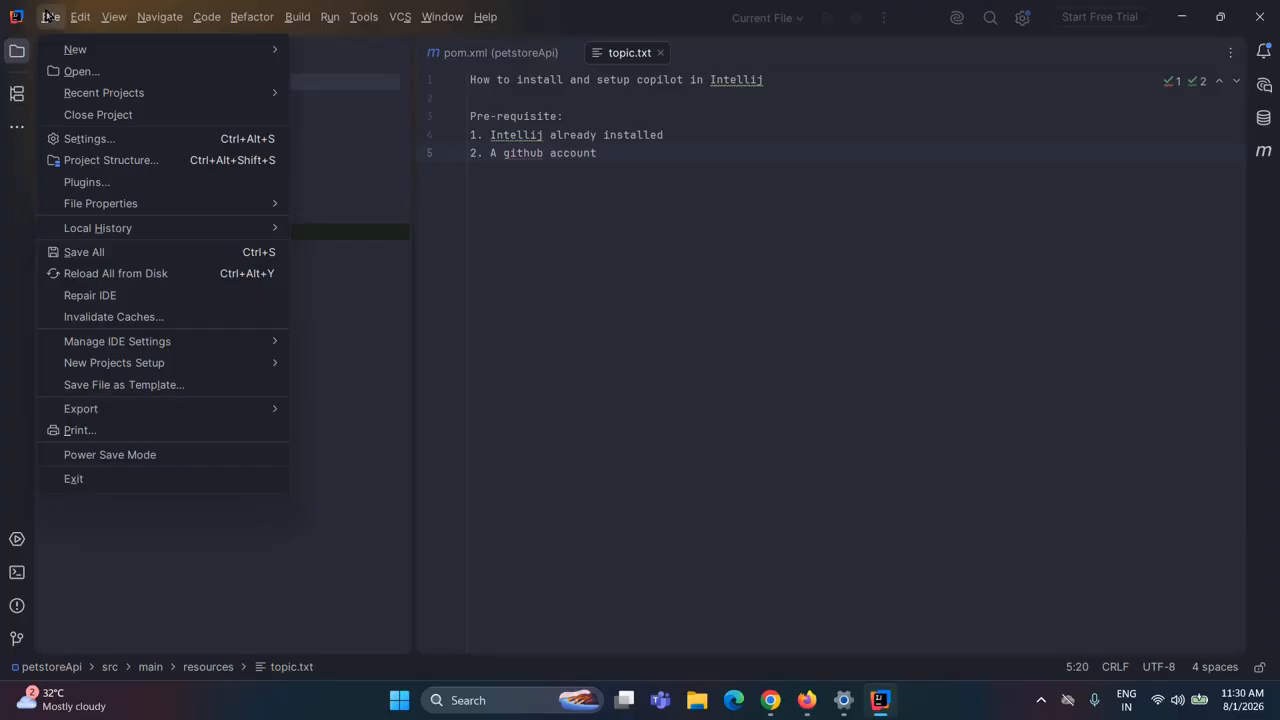
{"action": "left_click", "coordinate": [46, 16]}
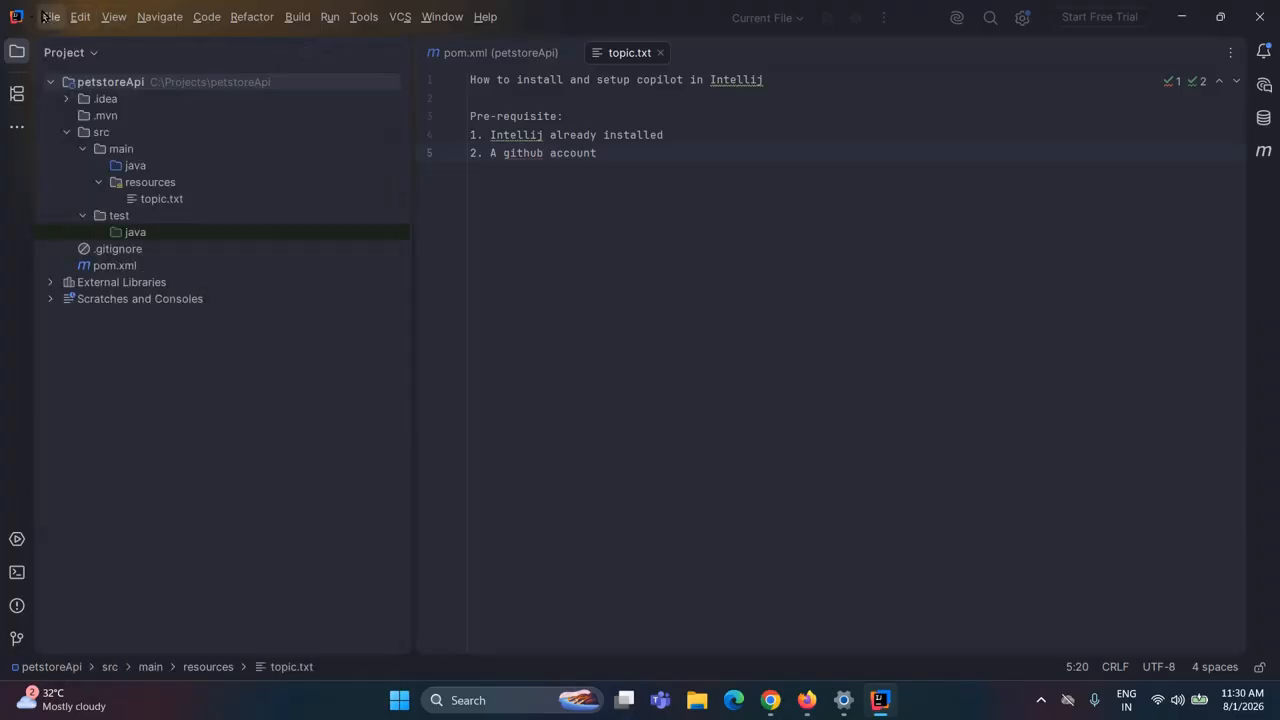
{"action": "left_click", "coordinate": [44, 16]}
{"action": "left_click", "coordinate": [877, 330]}
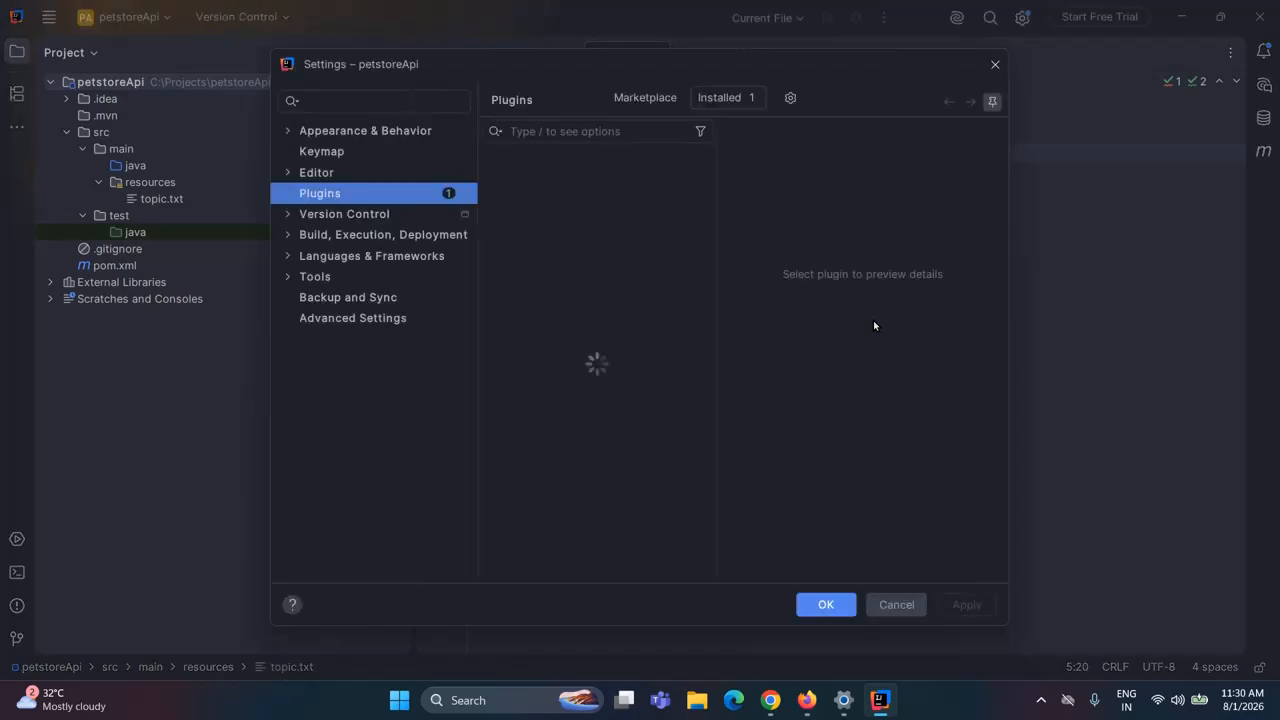
{"action": "left_click", "coordinate": [630, 100]}
{"action": "left_click", "coordinate": [584, 134]}
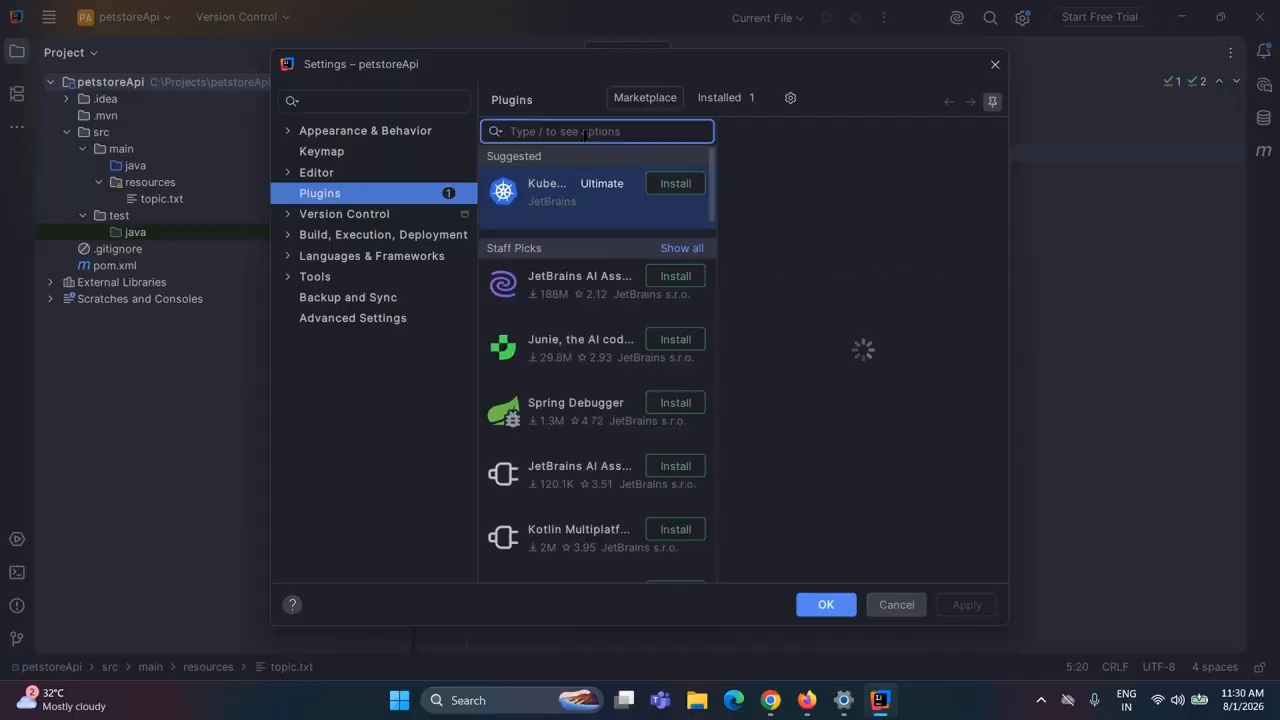
{"action": "type", "text": "github c"}
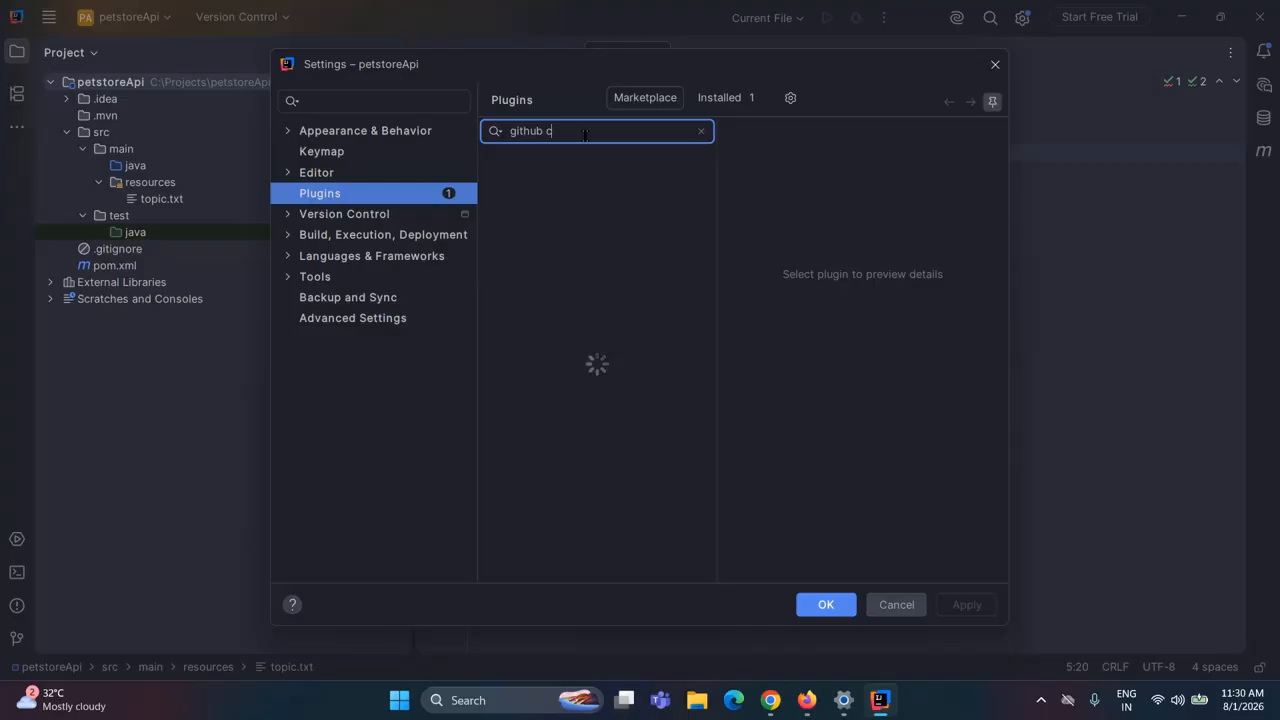
{"action": "type", "text": "opilo"}
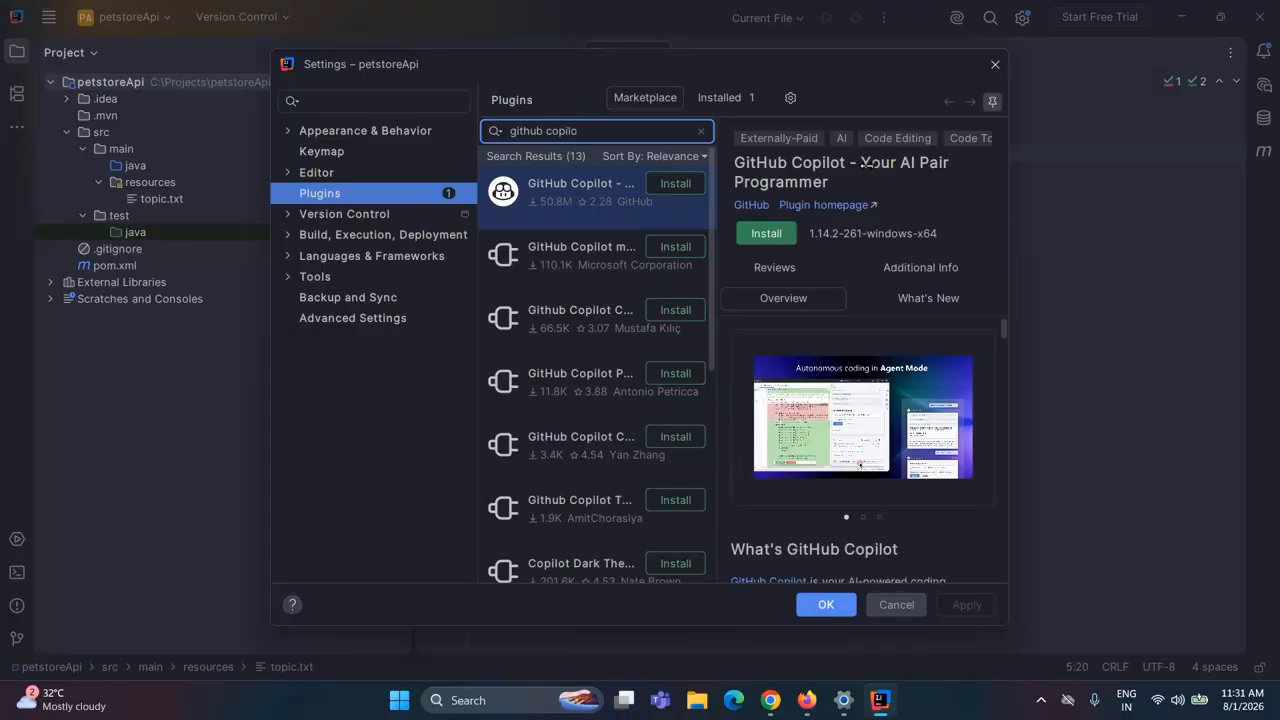
Install the GitHub Copilot - Your AI Pair Programmer plugin and restart the IDE to apply it
{"action": "left_click", "coordinate": [759, 233]}
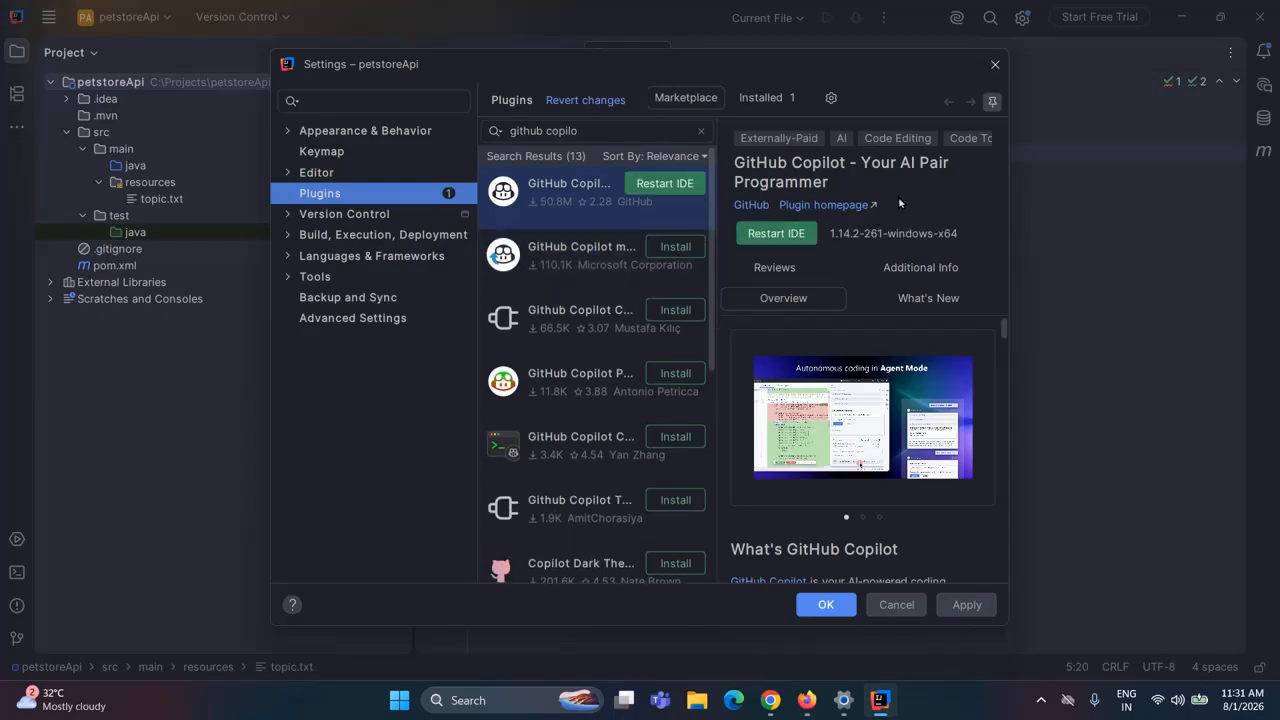
{"action": "left_click", "coordinate": [782, 236]}
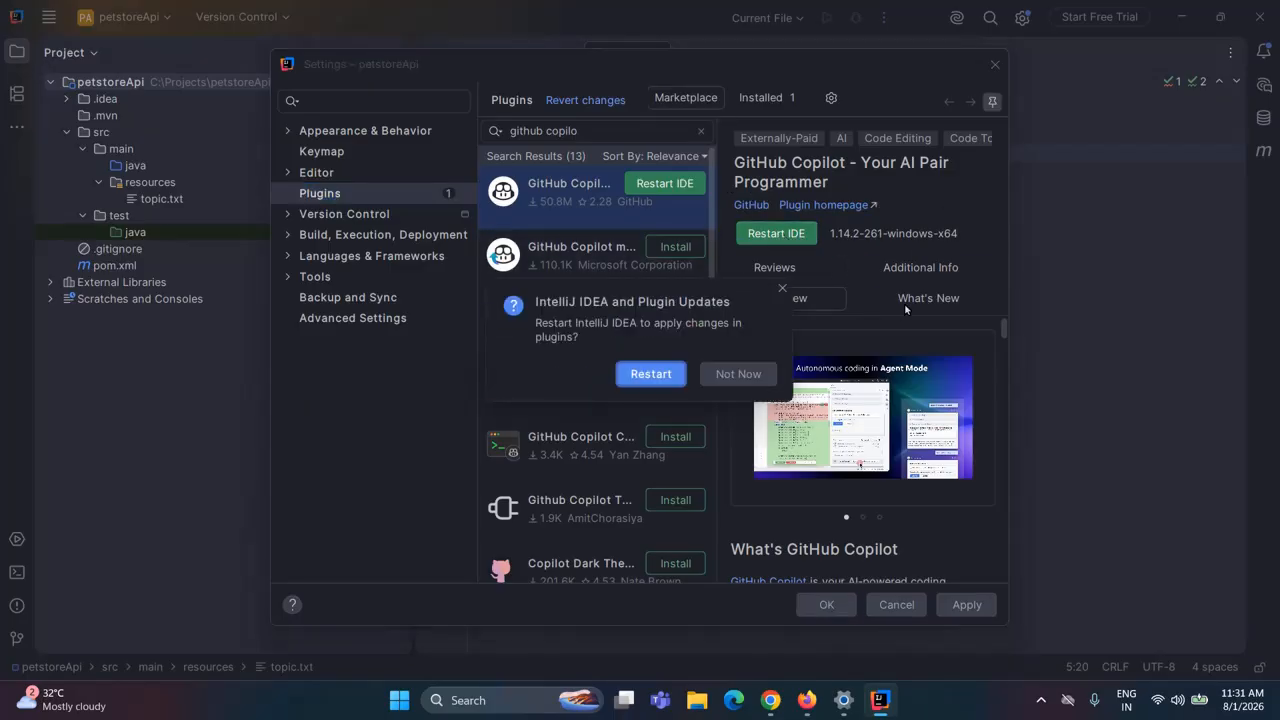
{"action": "left_click", "coordinate": [648, 374]}
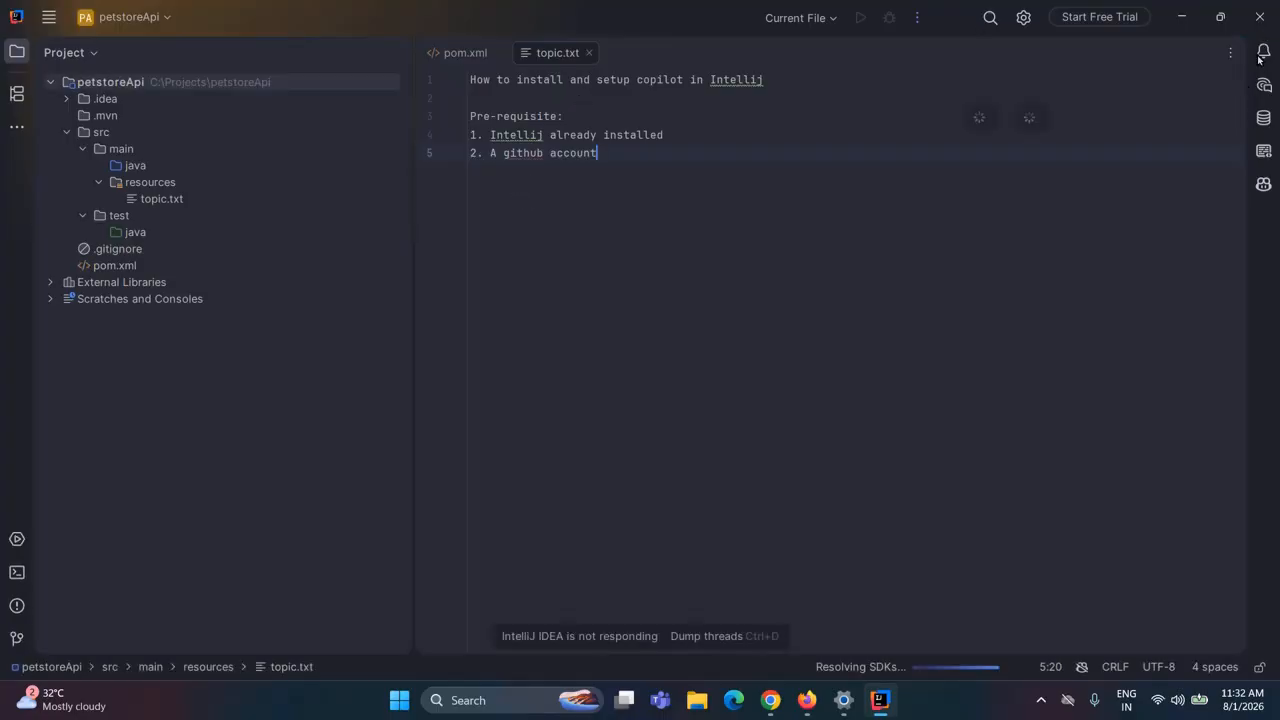
Sign in to Copilot Chat with GitHub, authorizing the GitHub Copilot IDE Plugin for the account already signed in to the browser
{"action": "left_click", "coordinate": [1262, 218]}
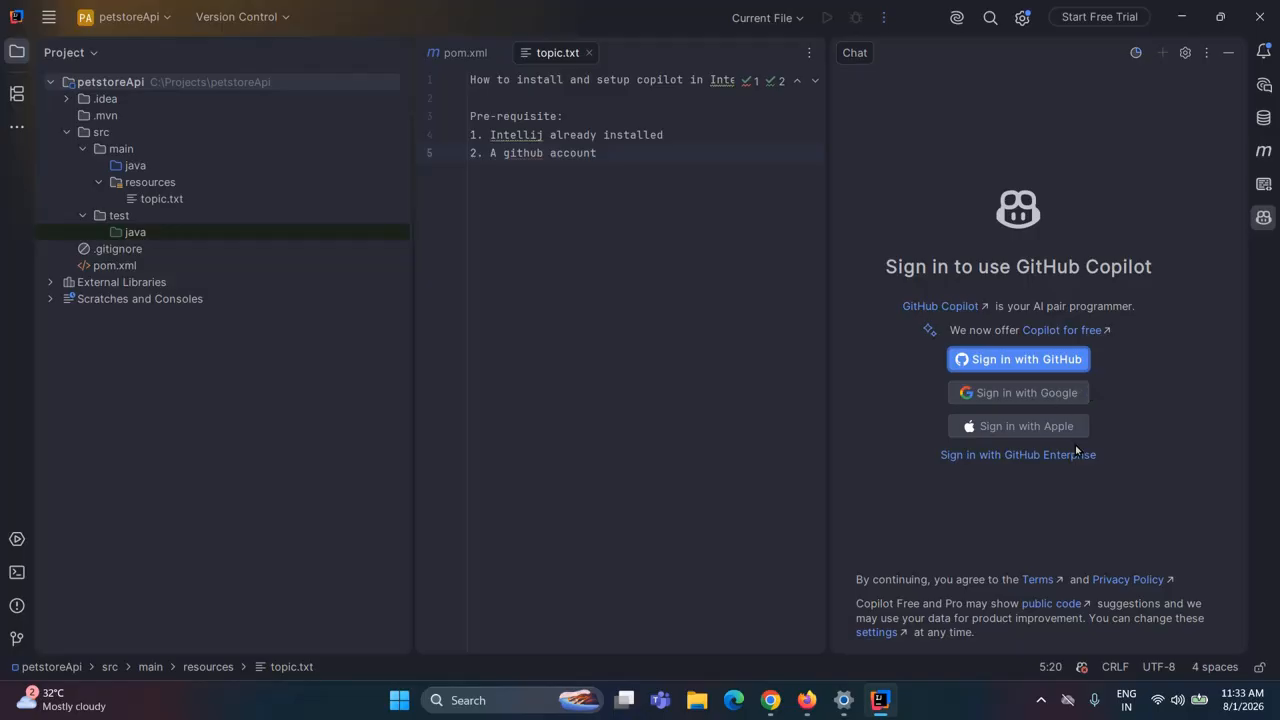
{"action": "left_click", "coordinate": [1035, 362]}
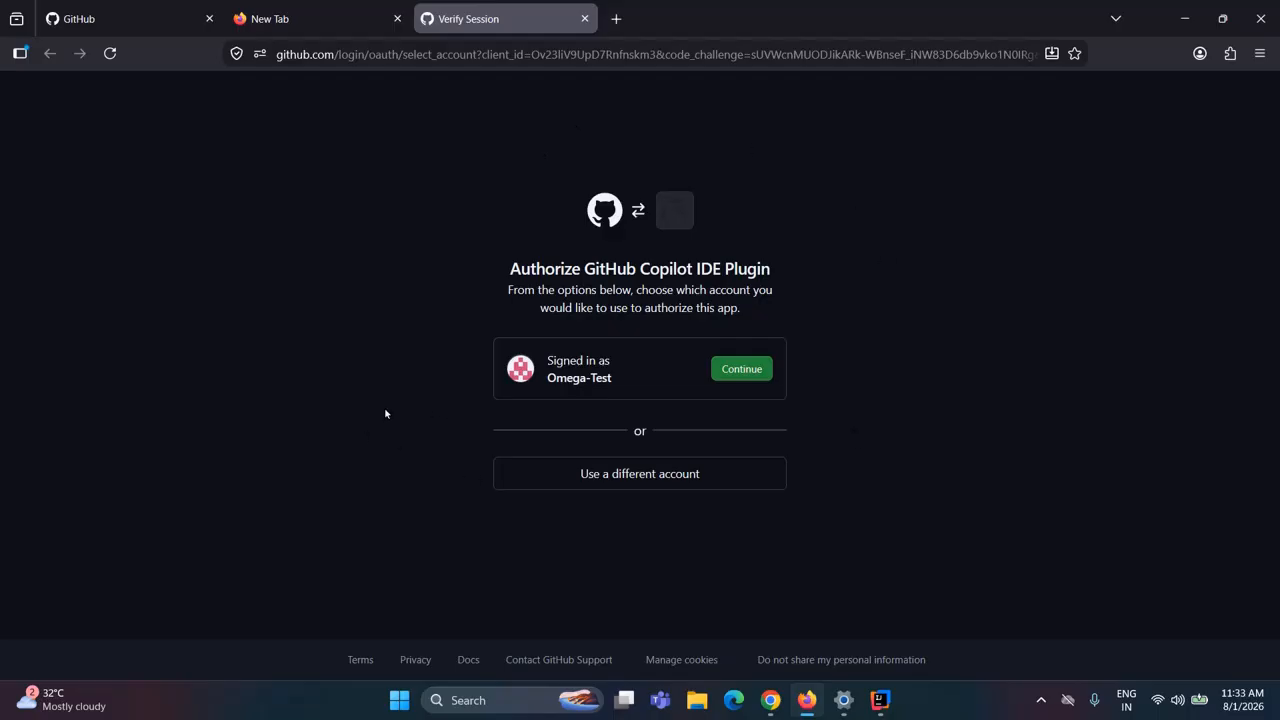
{"action": "left_click", "coordinate": [745, 375]}
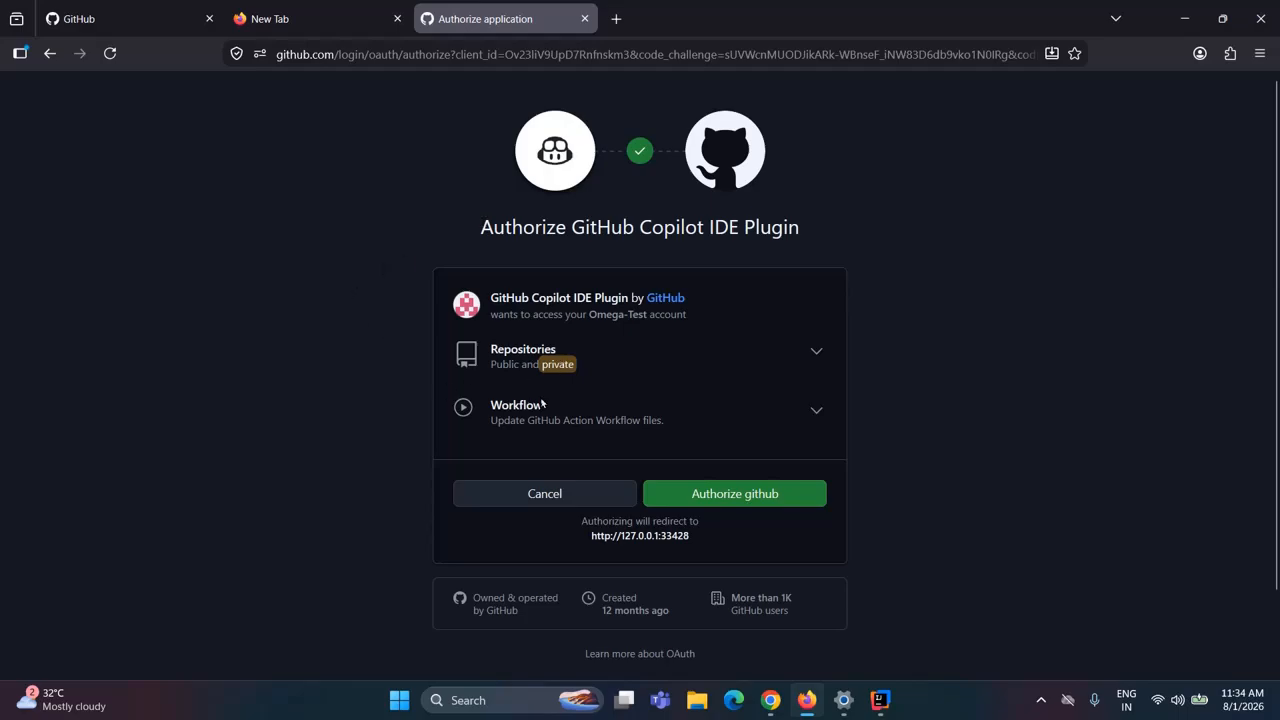
{"action": "scroll", "coordinate": [1006, 374], "scroll_direction": "down", "scroll_amount": 2}
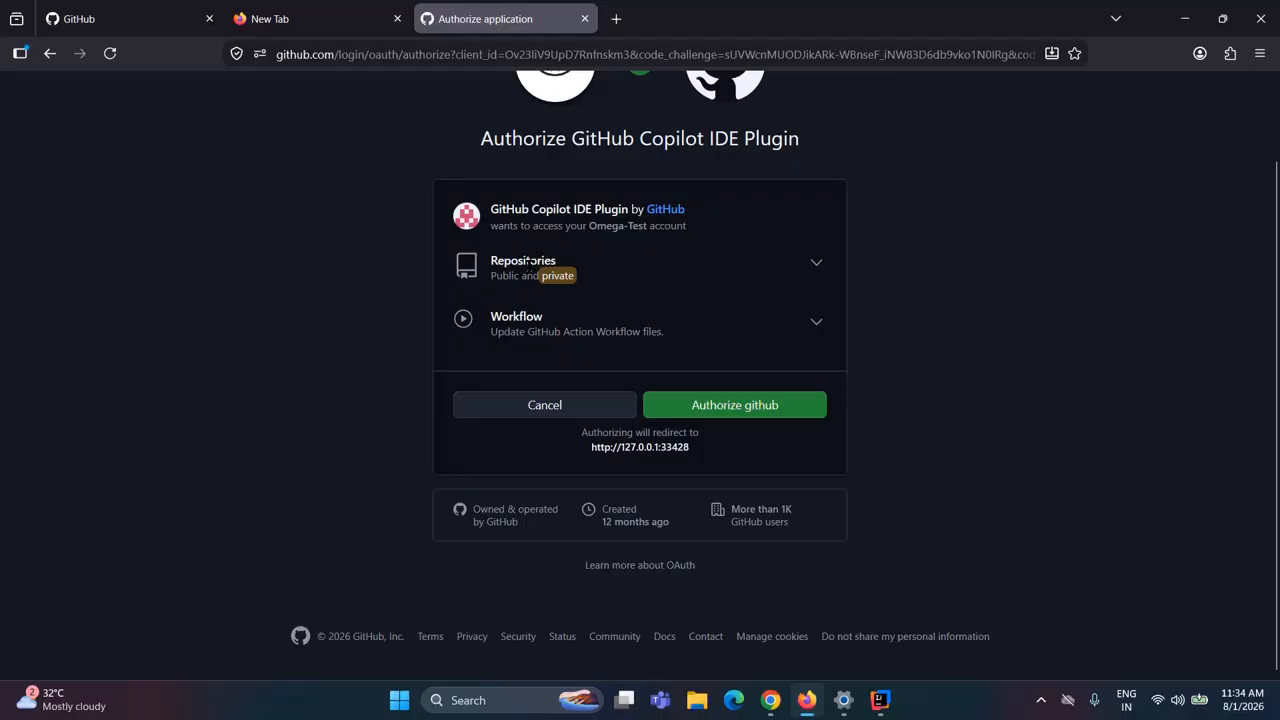
{"action": "left_click", "coordinate": [761, 408]}
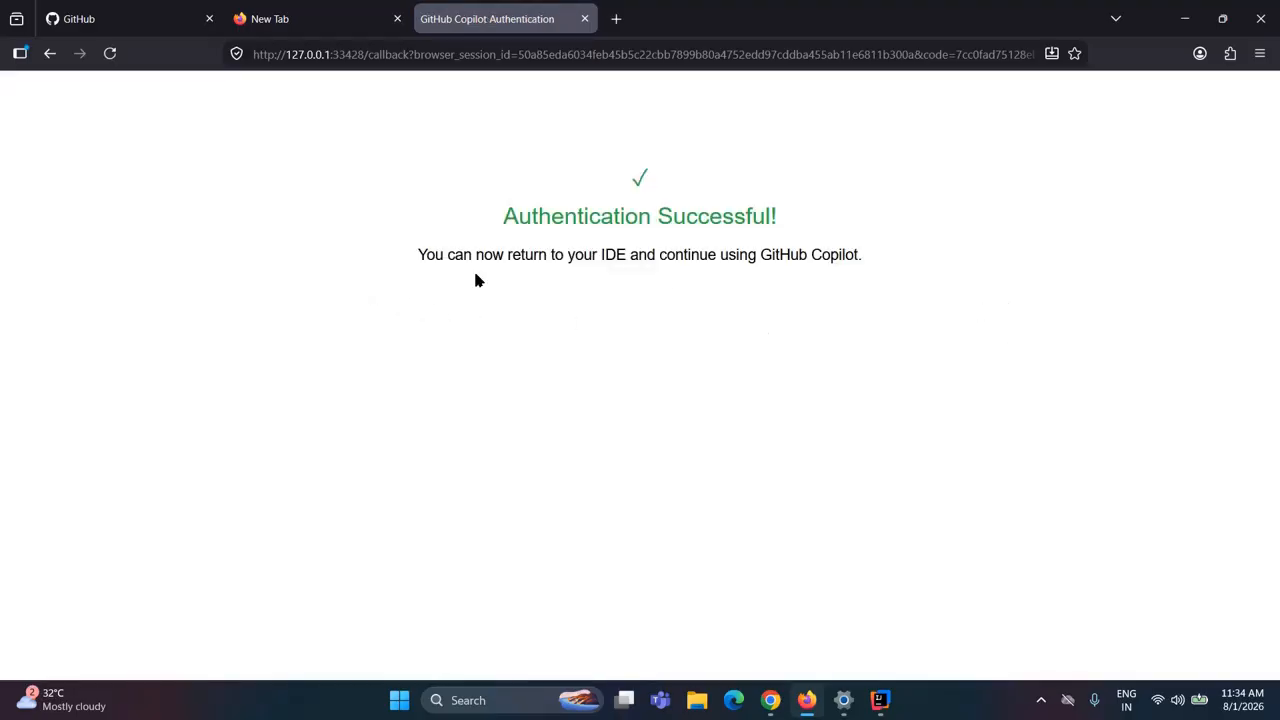
Switch back to IntelliJ IDEA and dismiss the GitHub Copilot notification
{"action": "mouse_move", "coordinate": [880, 703]}
{"action": "left_click", "coordinate": [886, 621]}
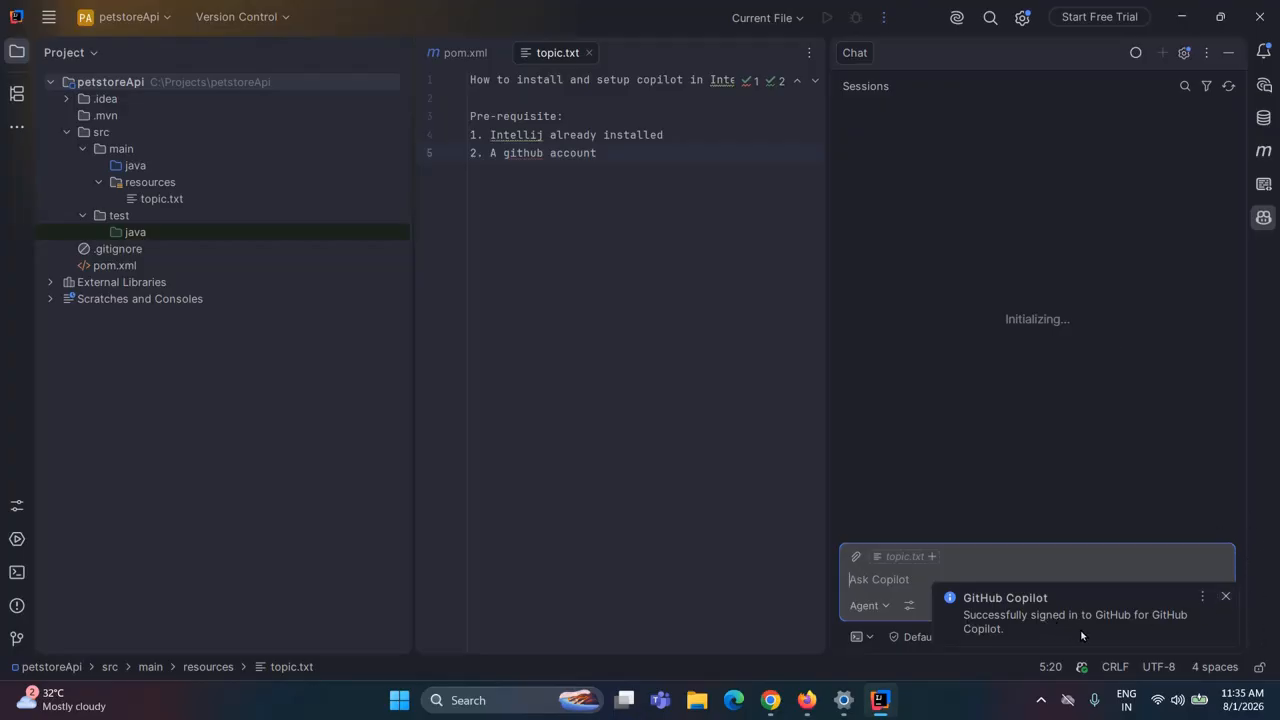
{"action": "left_click", "coordinate": [1225, 597]}
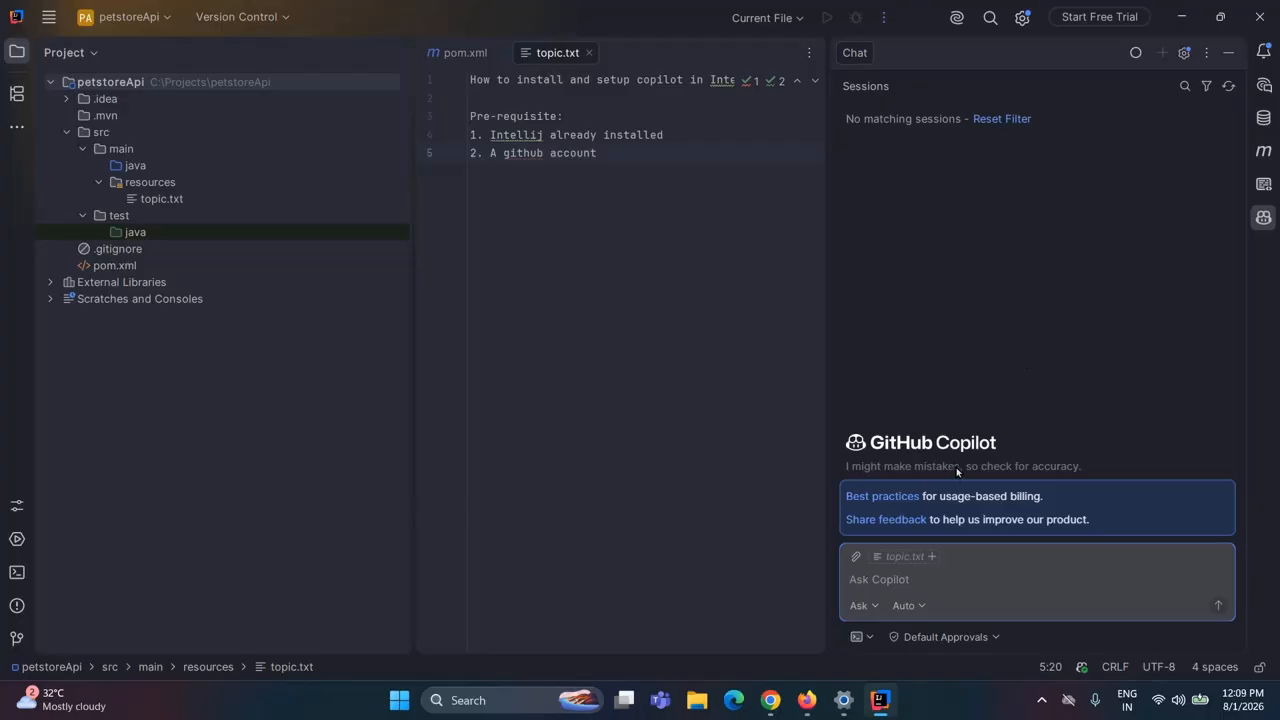
Send the prompt "Wriete me hello world code in java" to Copilot in Ask mode
{"action": "left_click", "coordinate": [859, 606]}
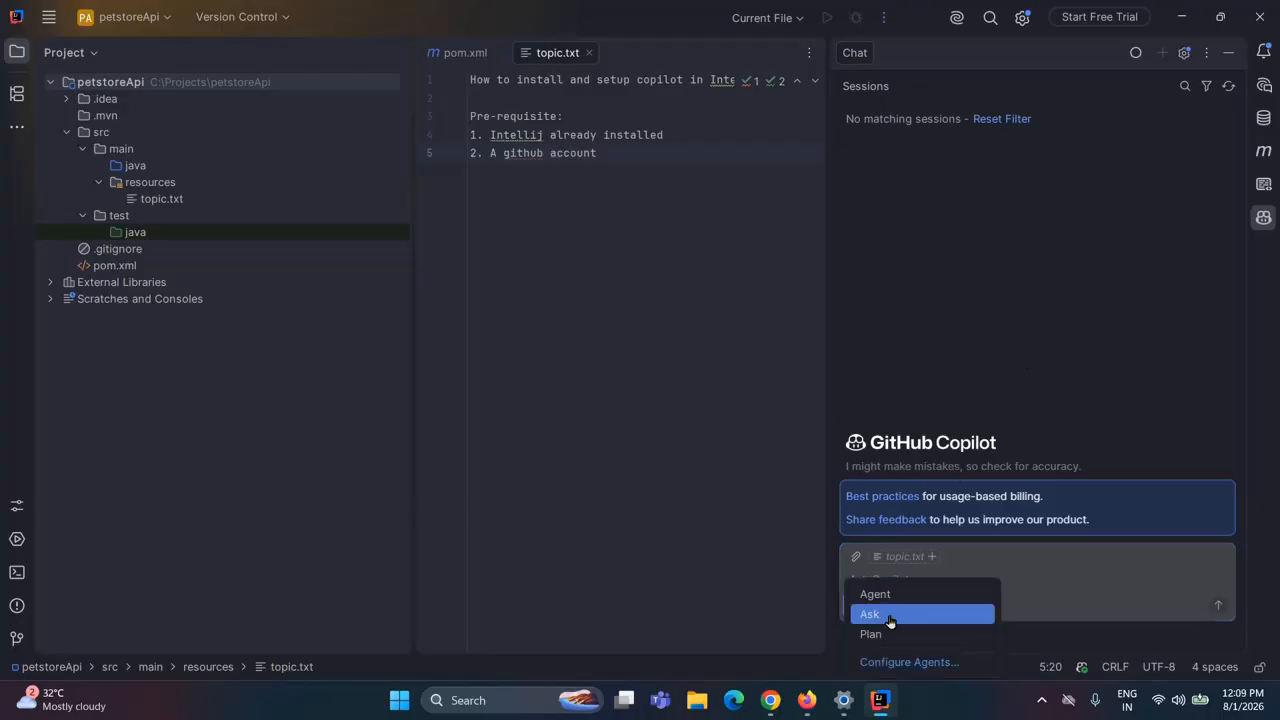
{"action": "left_click", "coordinate": [889, 617]}
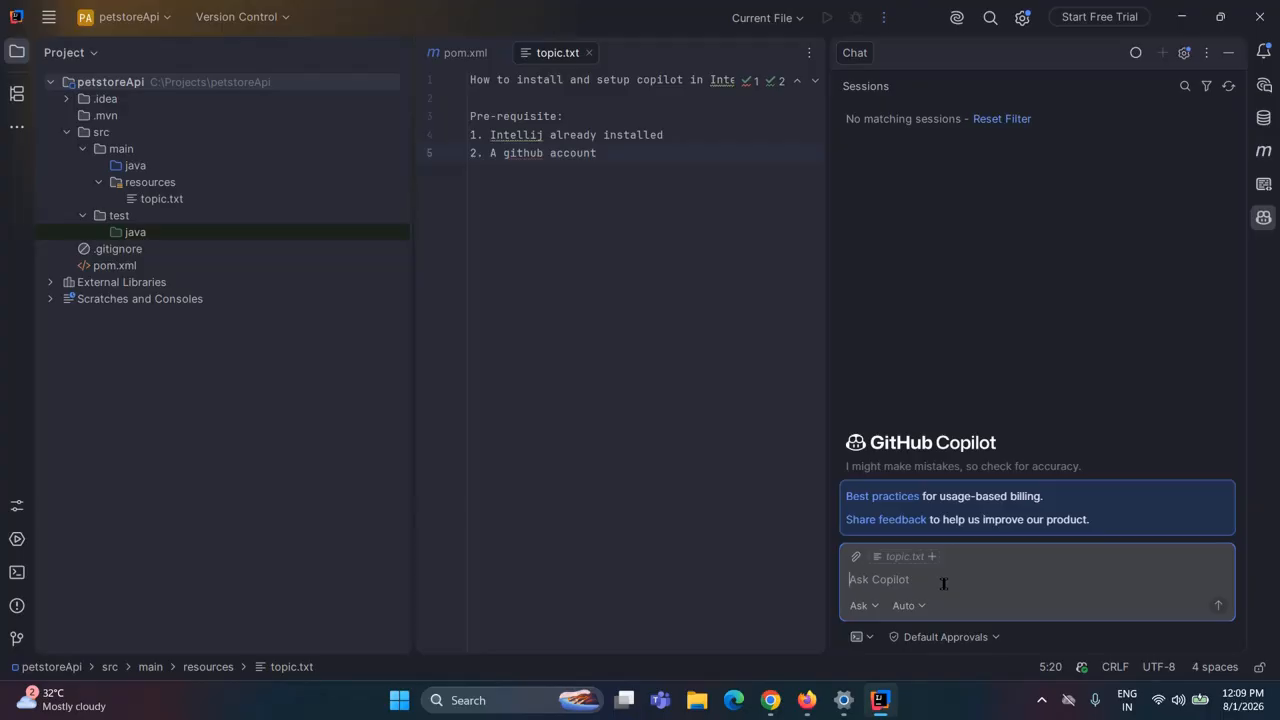
{"action": "type", "text": "Wriete me hello world code in java"}
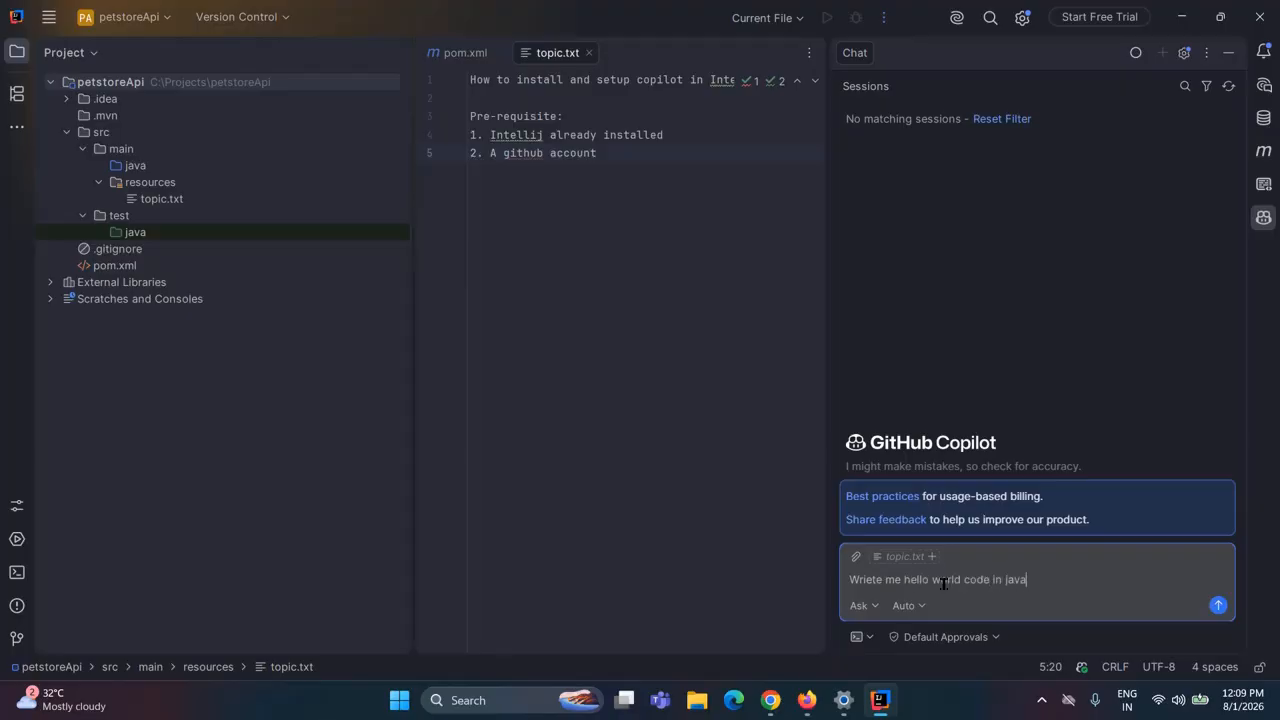
{"action": "key", "text": "Return"}
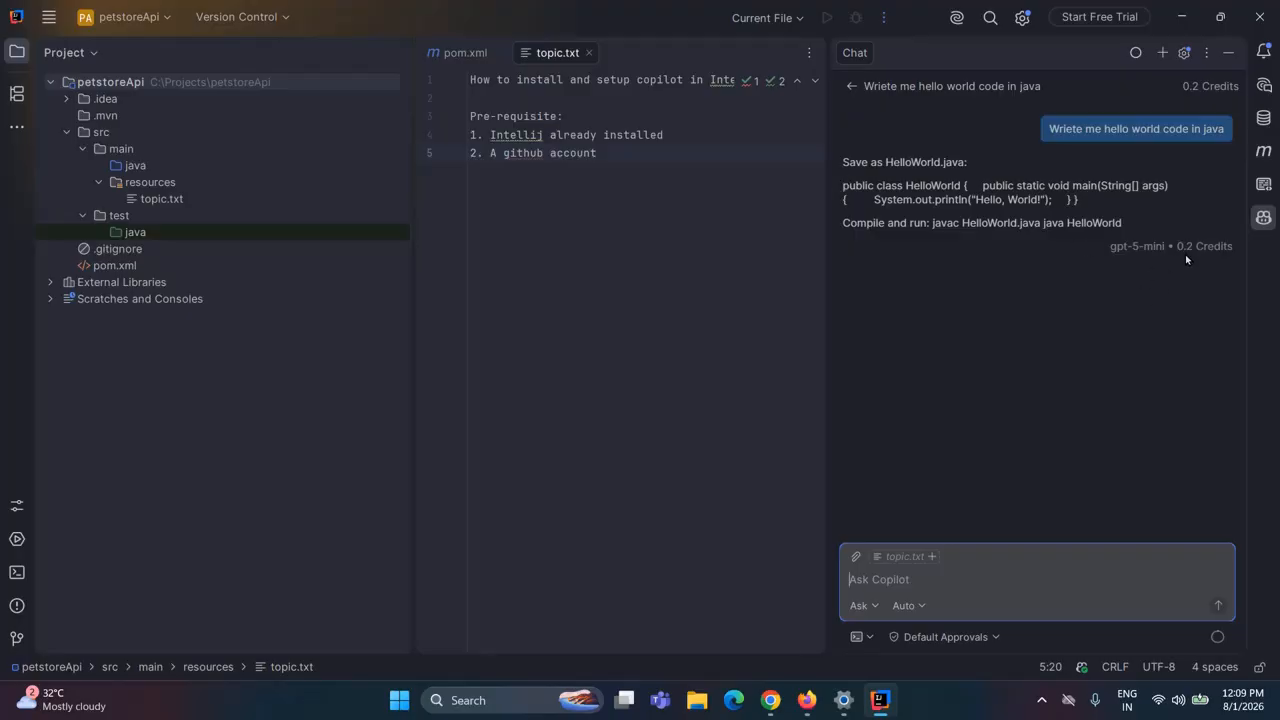
Examine the credits used by the reply and Copilot's AI credit usage overview with its cost saving tips
{"action": "left_click_drag", "start_coordinate": [1177, 246], "coordinate": [1233, 246]}
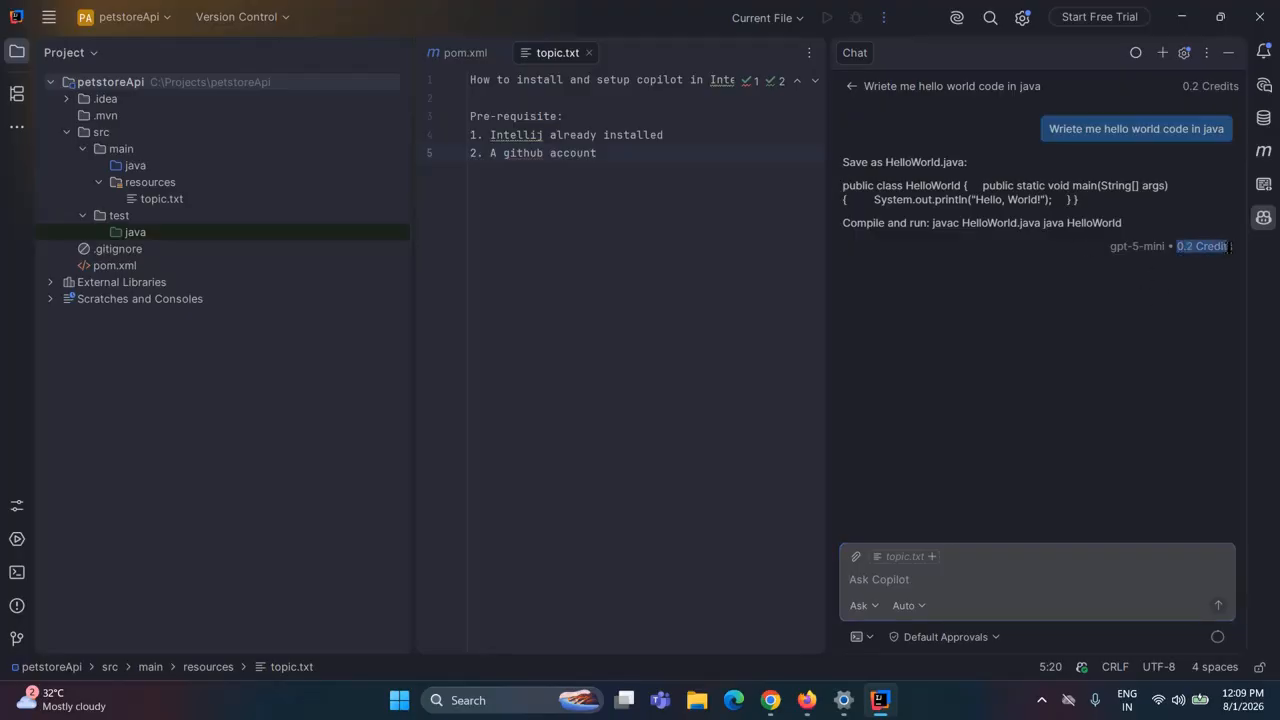
{"action": "left_click", "coordinate": [1134, 55]}
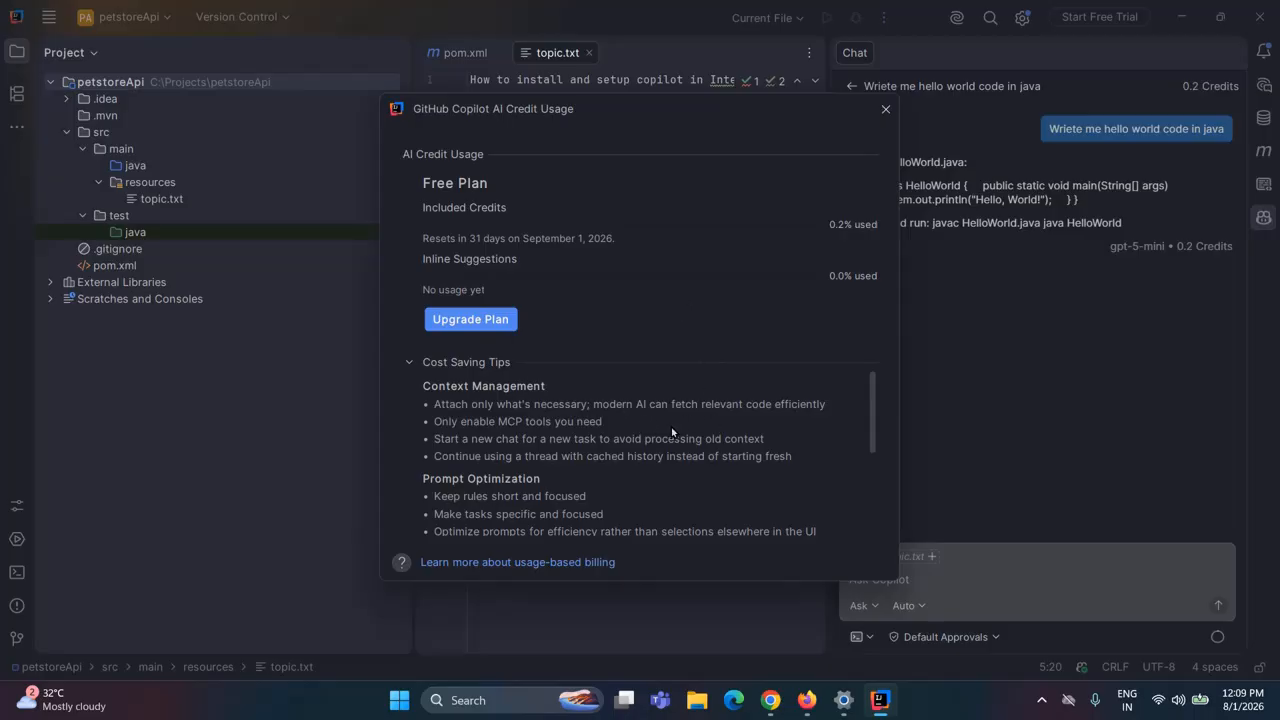
{"action": "scroll", "coordinate": [678, 430], "scroll_direction": "down", "scroll_amount": 4}
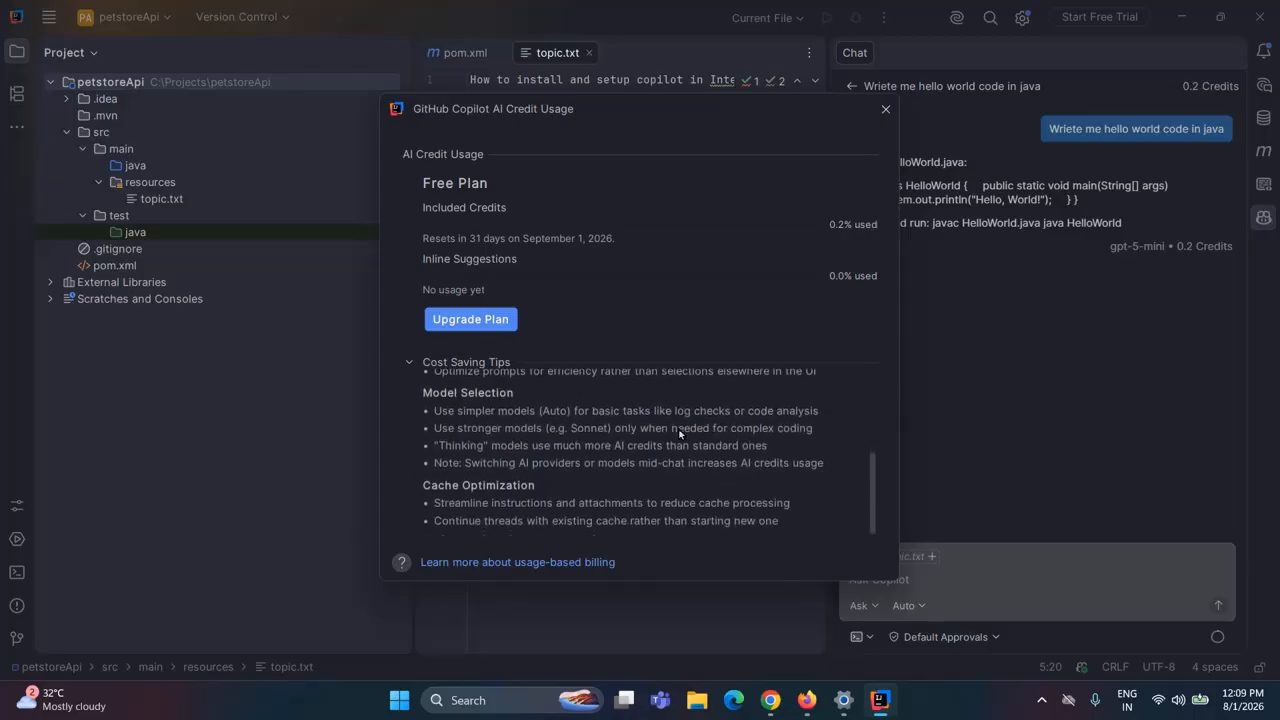
{"action": "scroll", "coordinate": [679, 432], "scroll_direction": "up", "scroll_amount": 4}
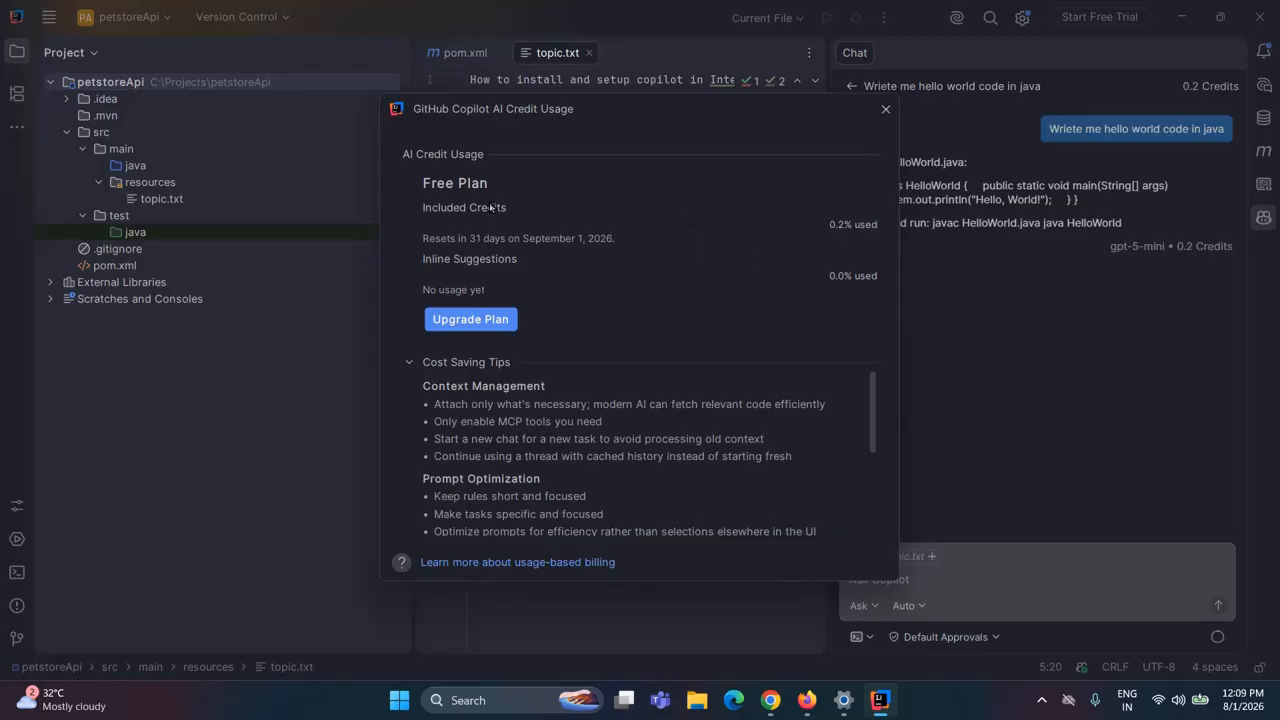
{"action": "left_click", "coordinate": [885, 109]}
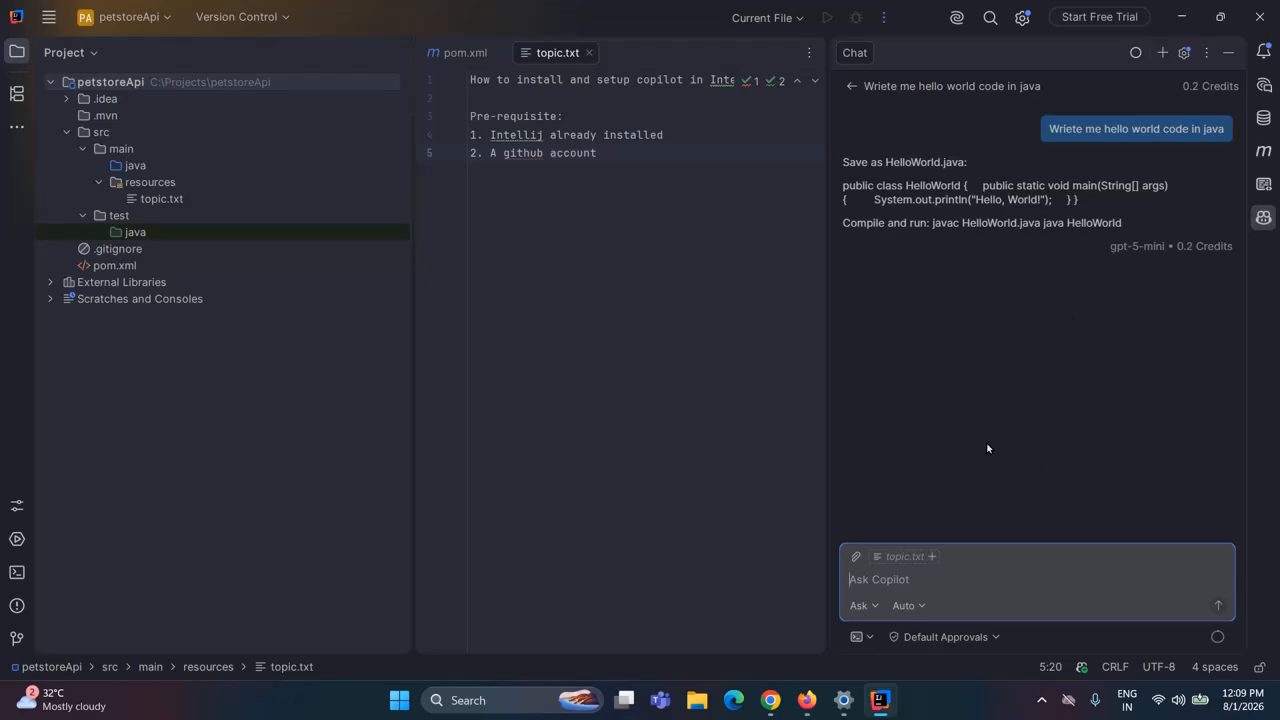
{"action": "left_click", "coordinate": [919, 607]}
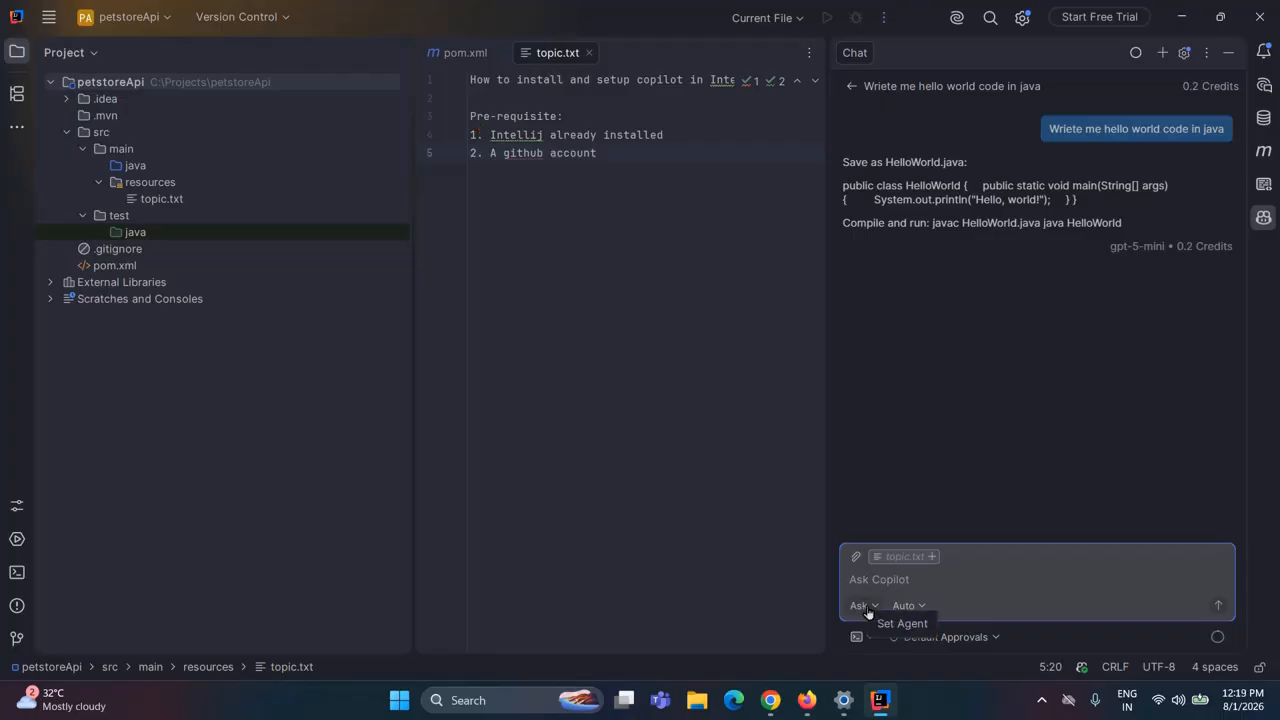
{"action": "left_click", "coordinate": [862, 606]}
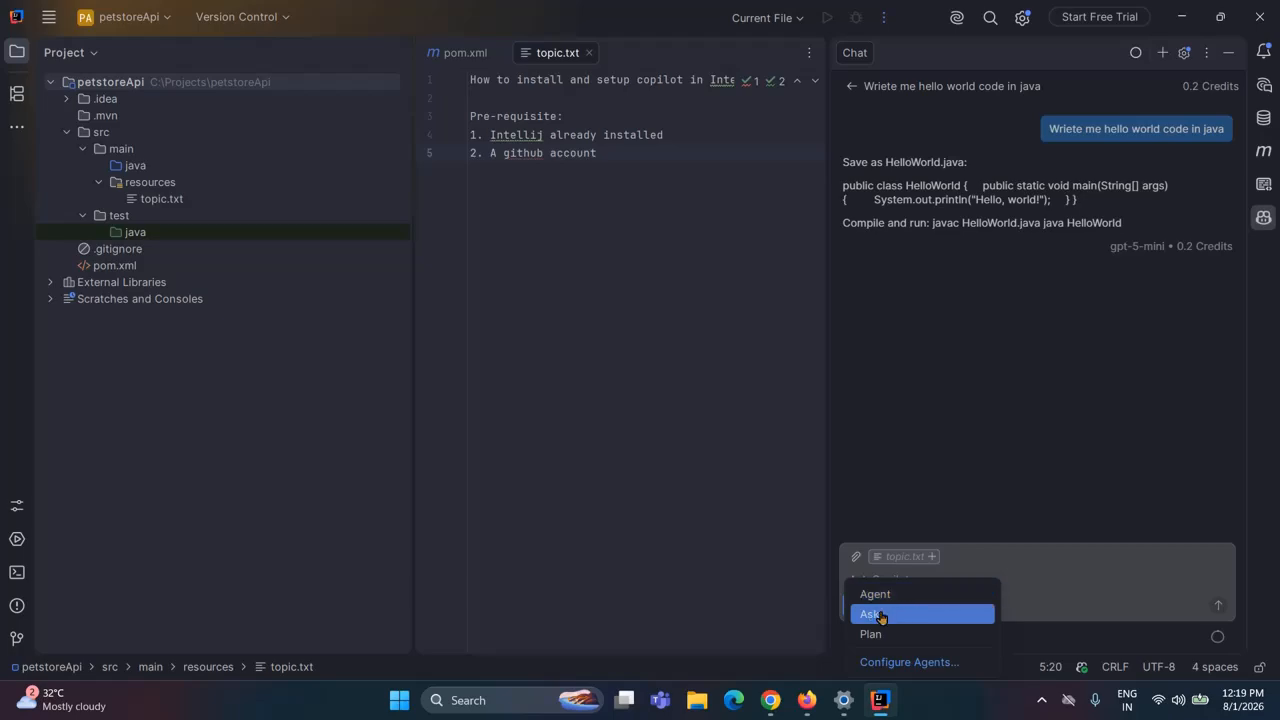
{"action": "left_click", "coordinate": [1072, 588]}
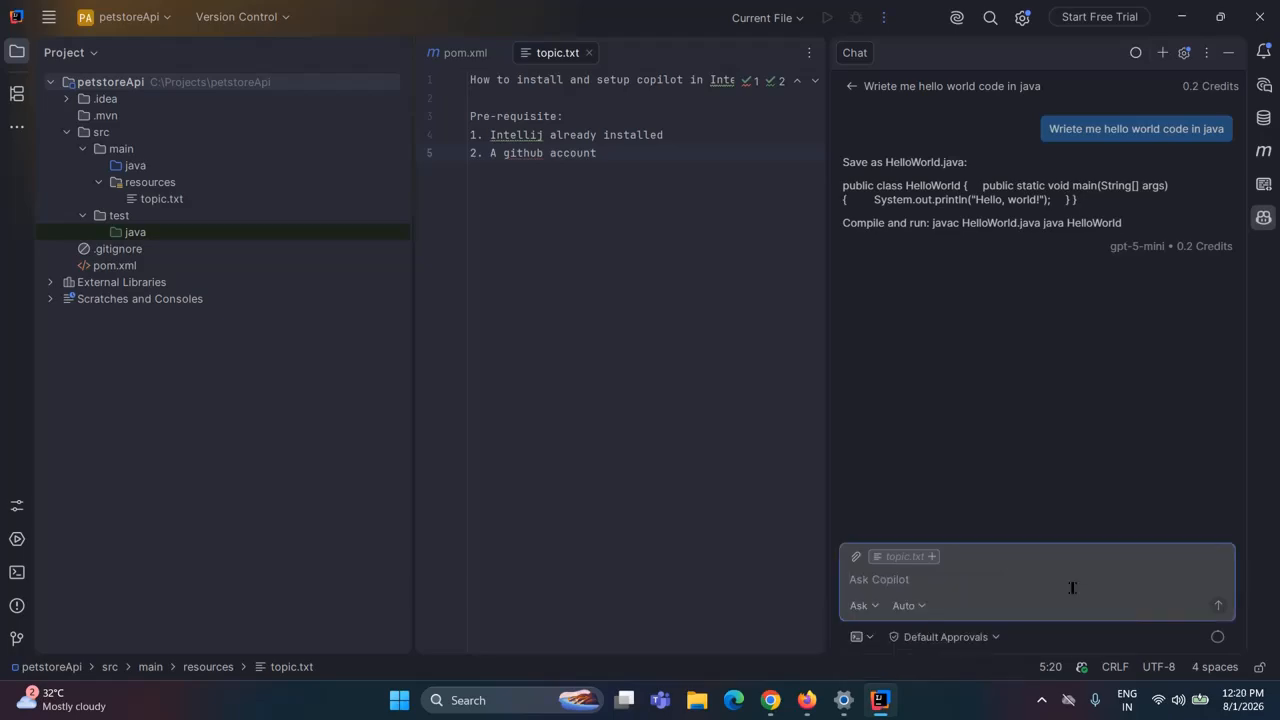